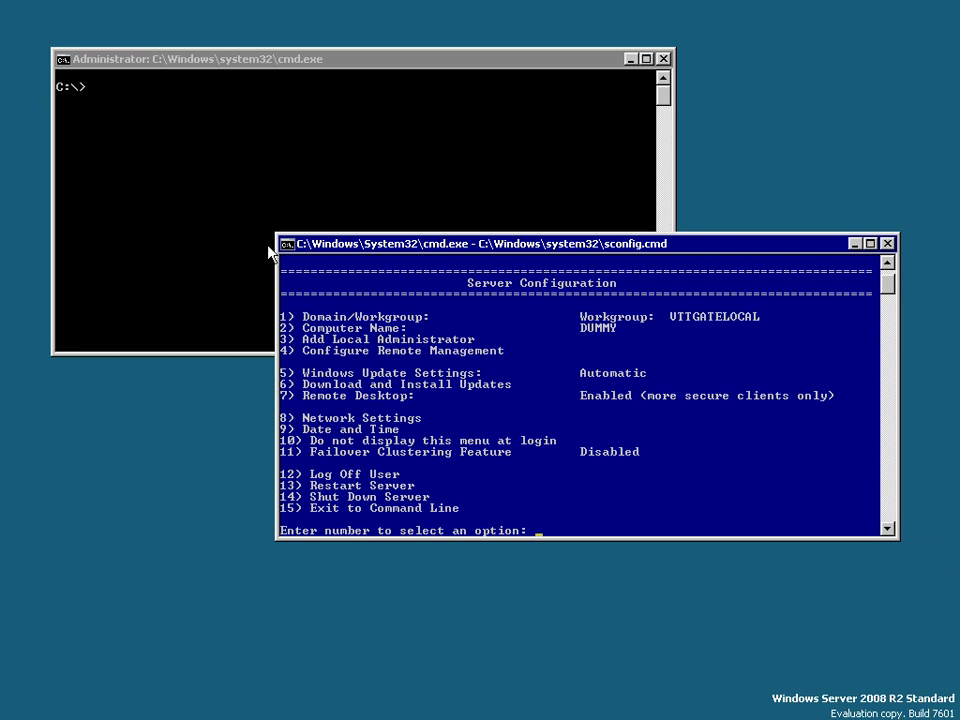
Step: Switch between the Administrator command window and the sconfig window, ending on the Administrator window
{"action": "left_click", "coordinate": [154, 56]}
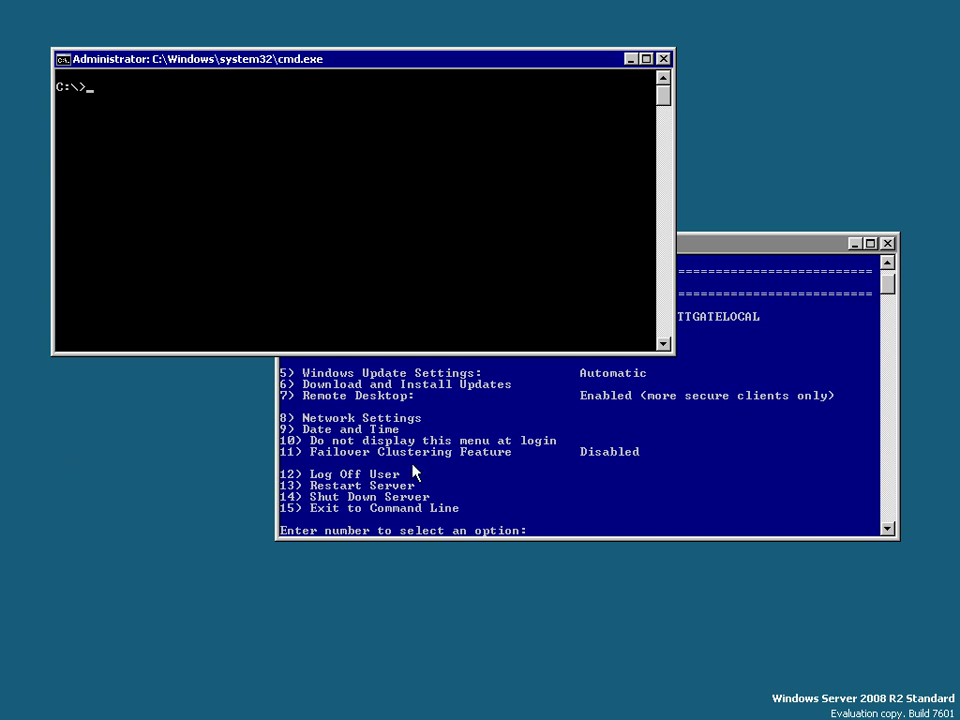
{"action": "left_click", "coordinate": [480, 441]}
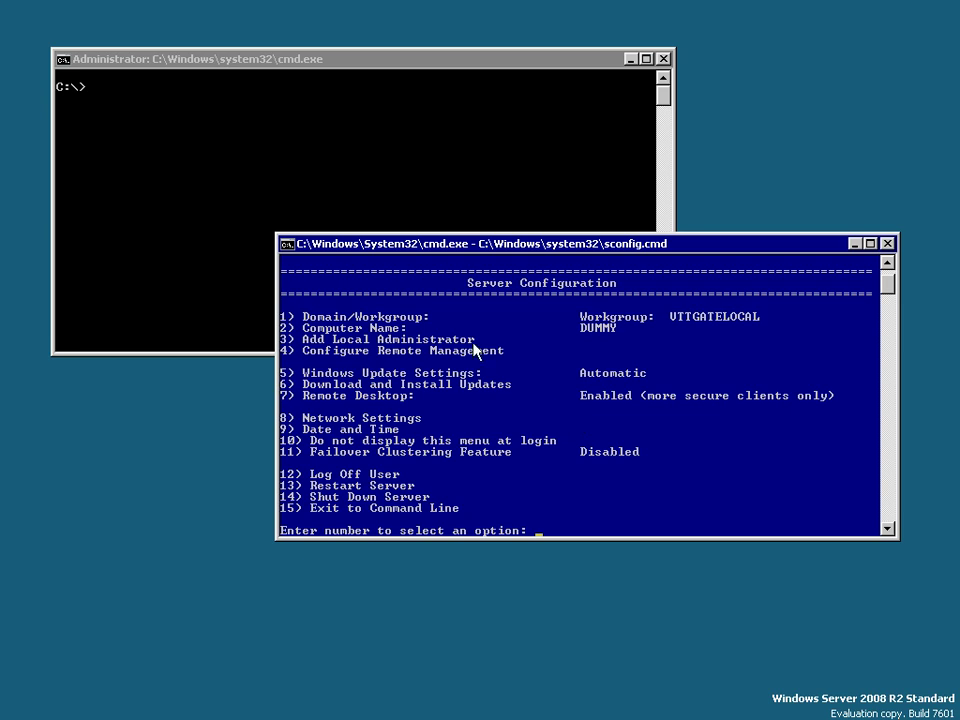
{"action": "left_click", "coordinate": [270, 178]}
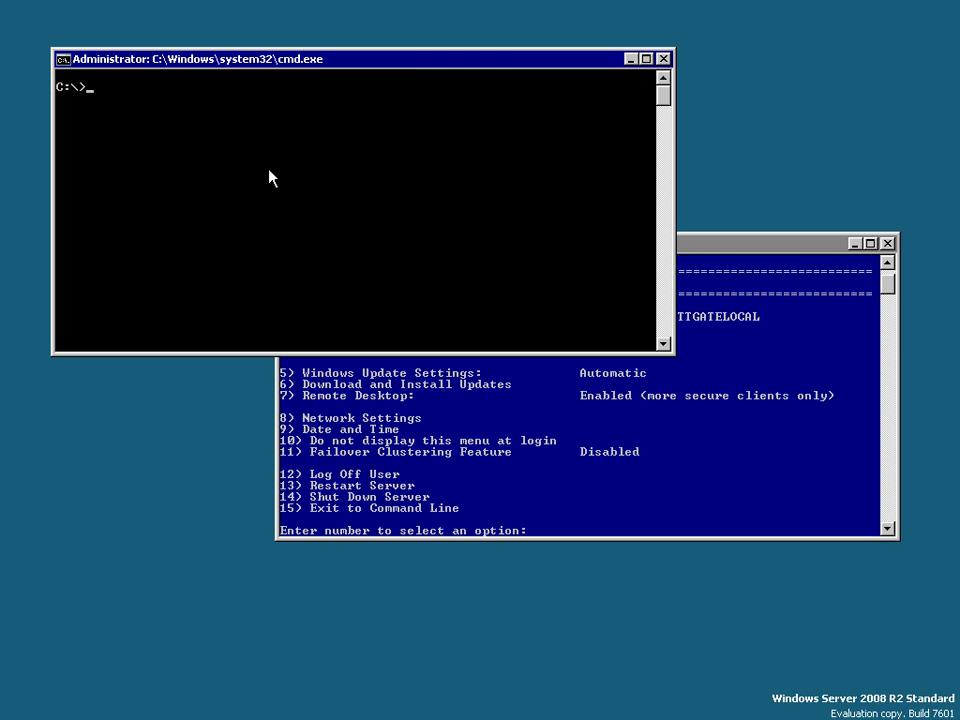
Step: Run 59manager at the C:\> prompt to launch 5nine Manager on host DUMMY
{"action": "type", "text": "59manager"}
{"action": "key", "text": "Return"}
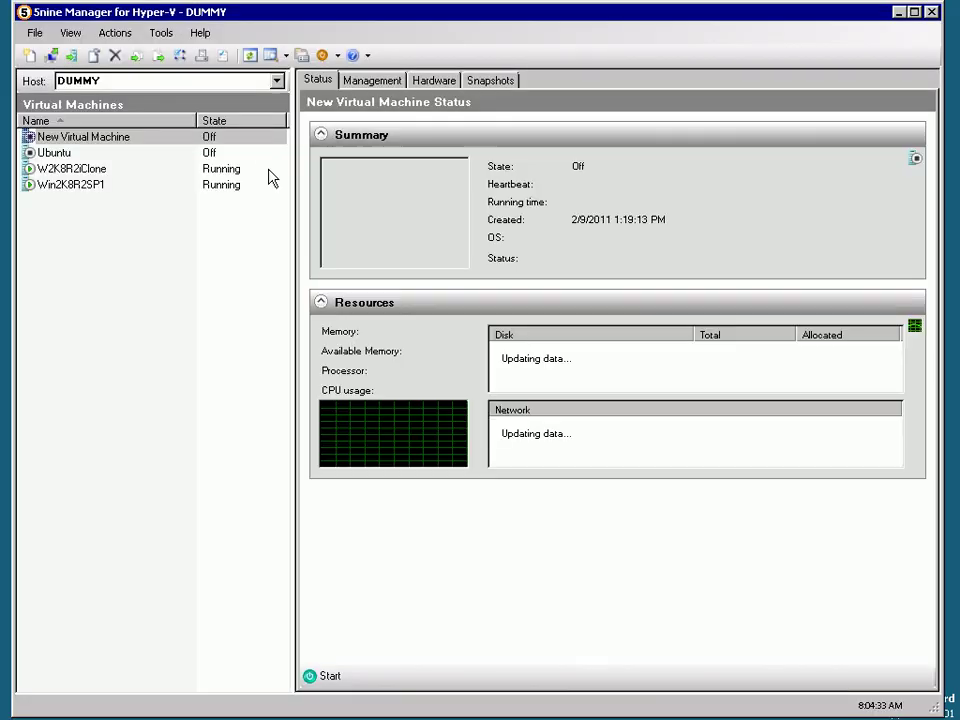
Step: Maximize the 5nine Manager for Hyper-V window
{"action": "left_click", "coordinate": [914, 13]}
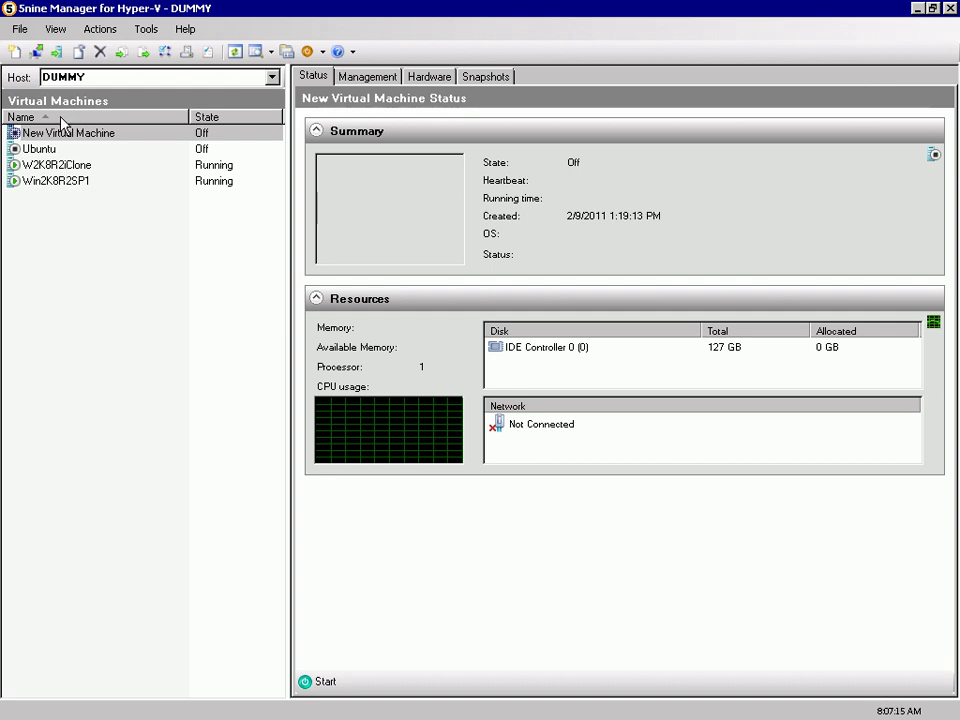
Step: Select W2K8R2iClone, browse its Management, Hardware and Snapshots tabs, then return to Status
{"action": "left_click", "coordinate": [48, 165]}
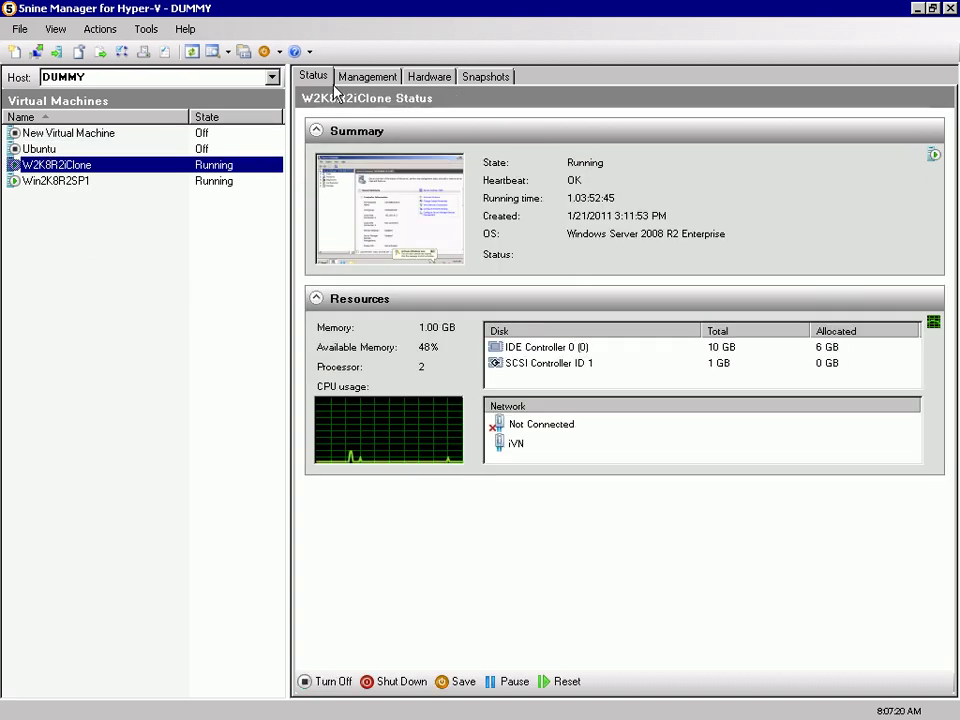
{"action": "left_click", "coordinate": [610, 366]}
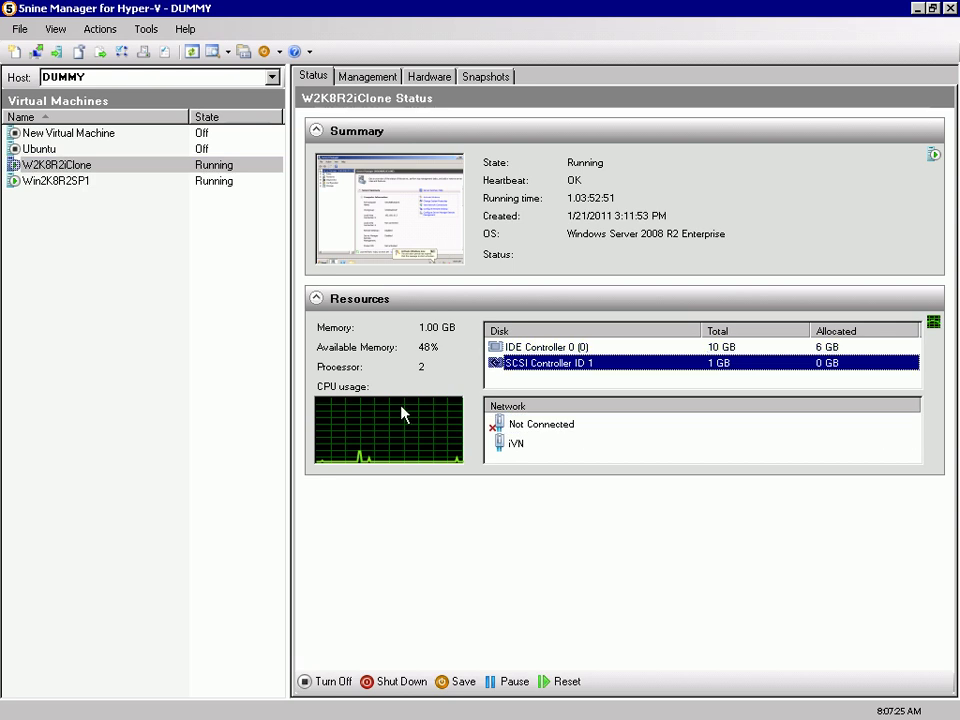
{"action": "left_click", "coordinate": [362, 78]}
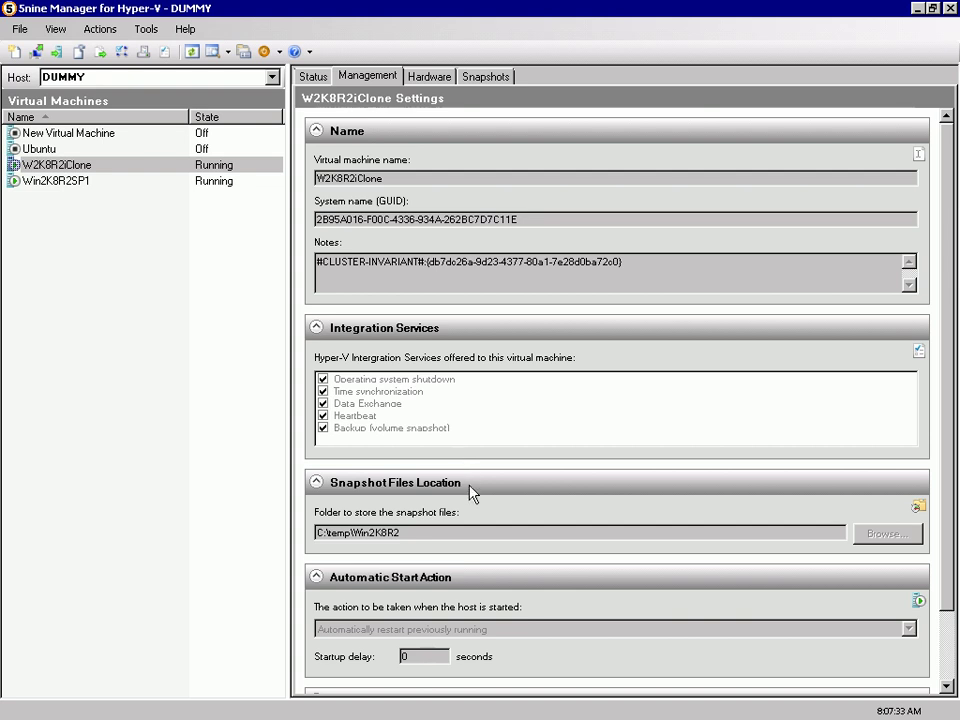
{"action": "left_click", "coordinate": [430, 77]}
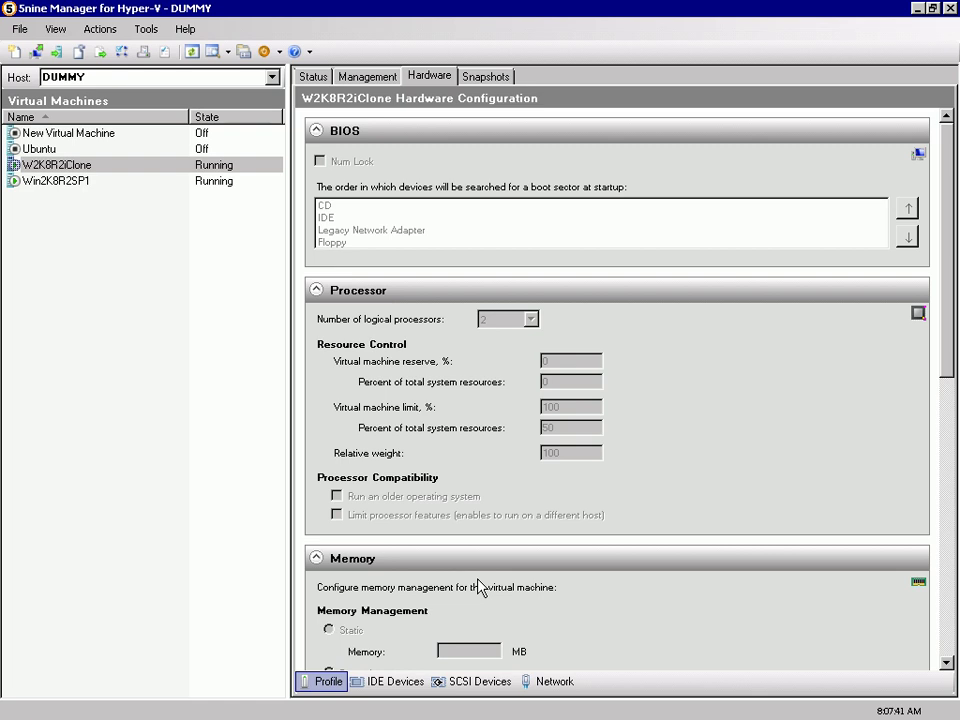
{"action": "left_click", "coordinate": [955, 591]}
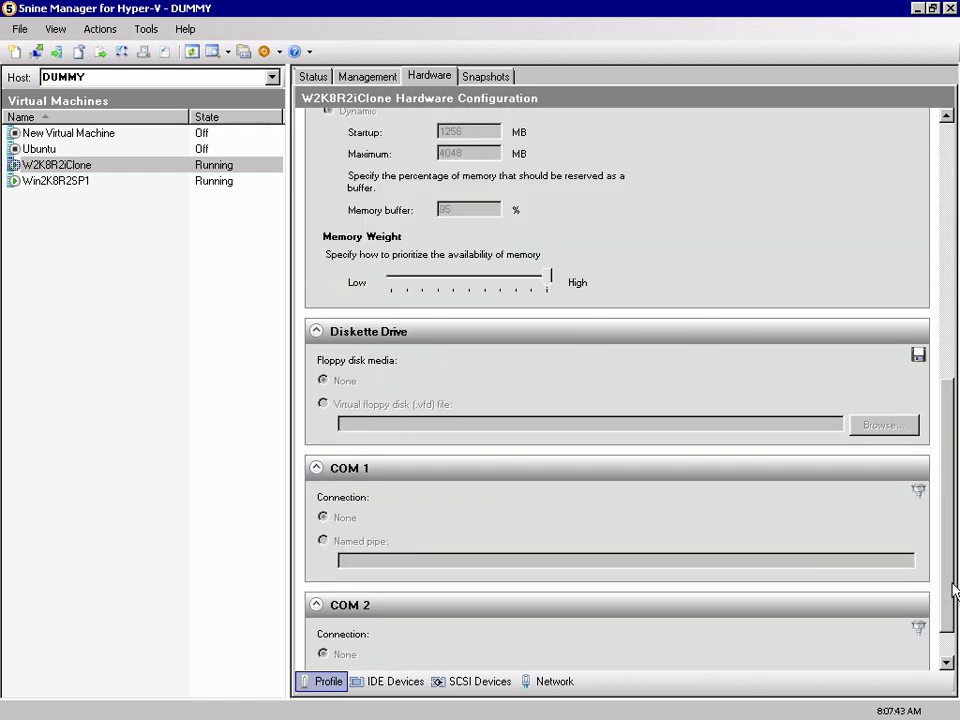
{"action": "left_click", "coordinate": [492, 76]}
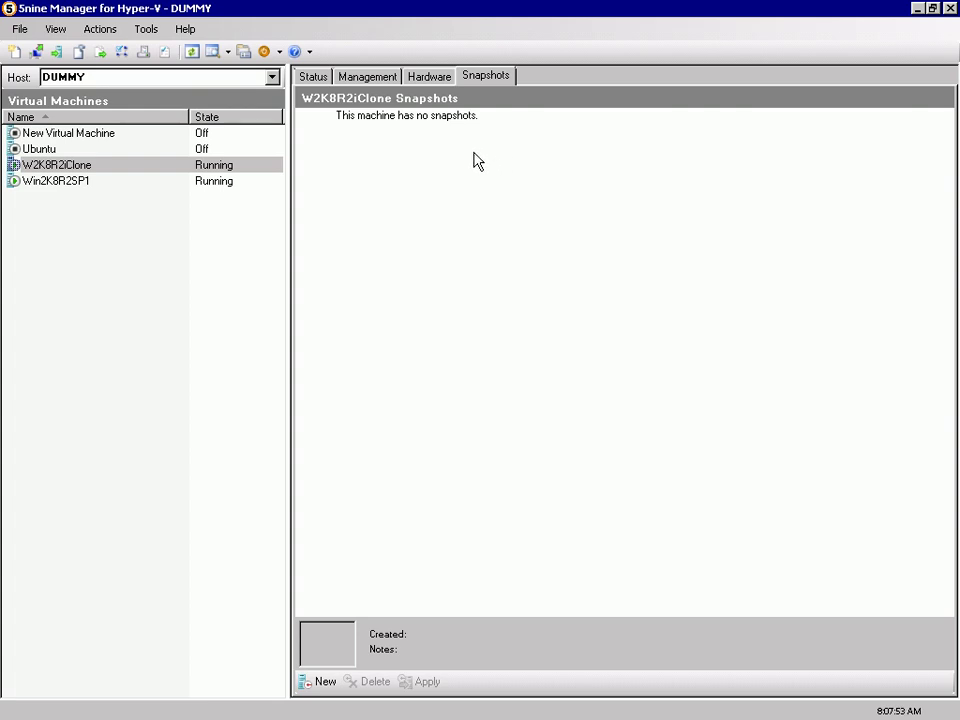
{"action": "left_click", "coordinate": [311, 78]}
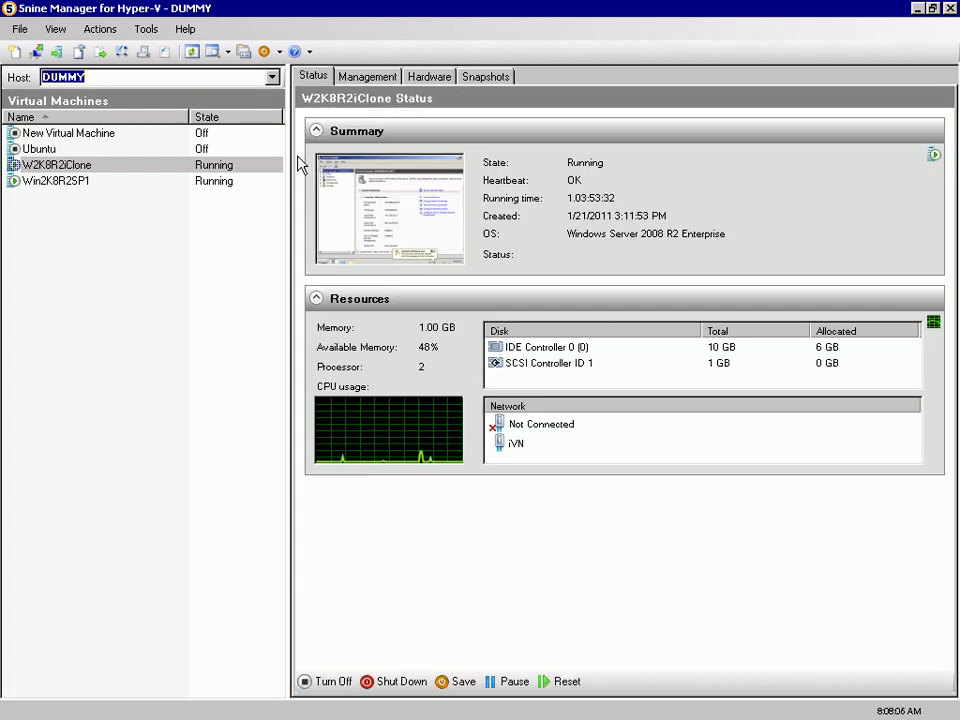
Step: Set the left view source to File System with File System Content, showing C:\
{"action": "left_click", "coordinate": [272, 77]}
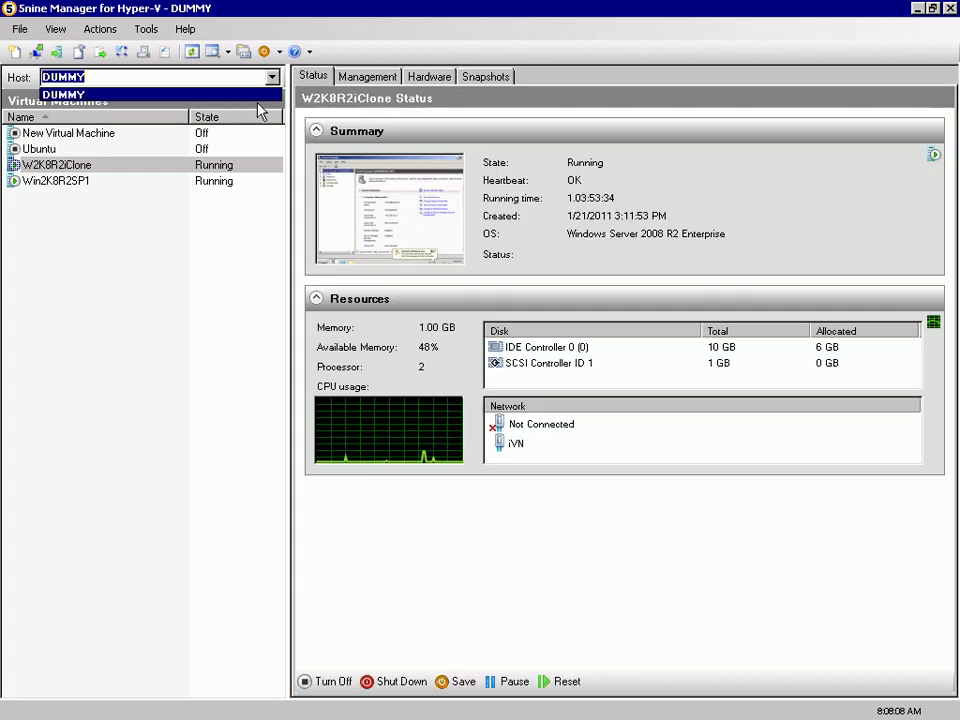
{"action": "left_click", "coordinate": [220, 305]}
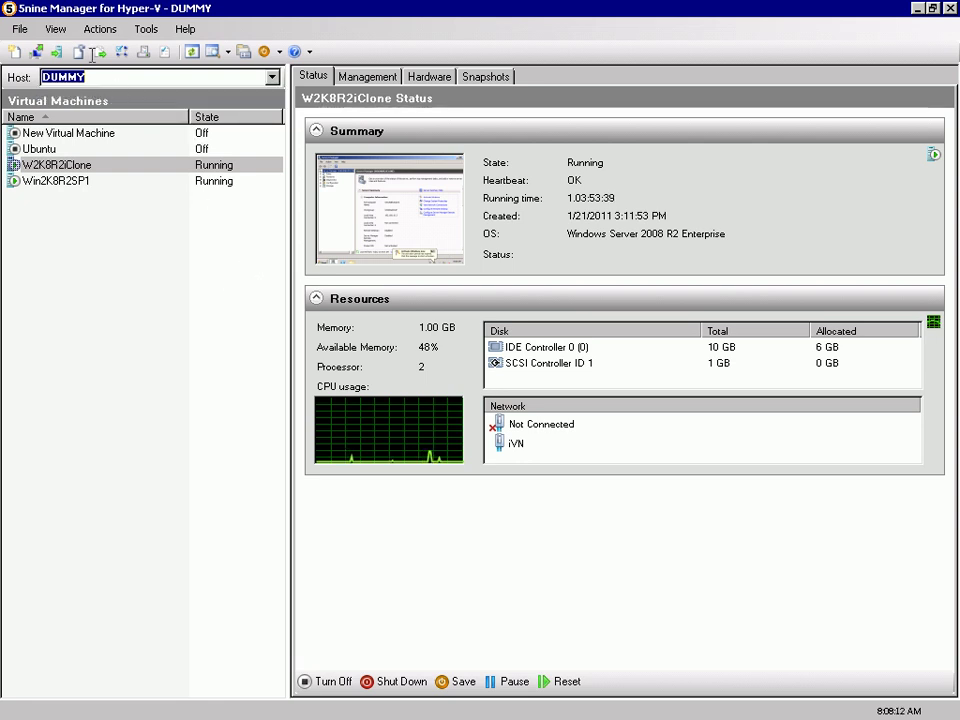
{"action": "left_click", "coordinate": [55, 29]}
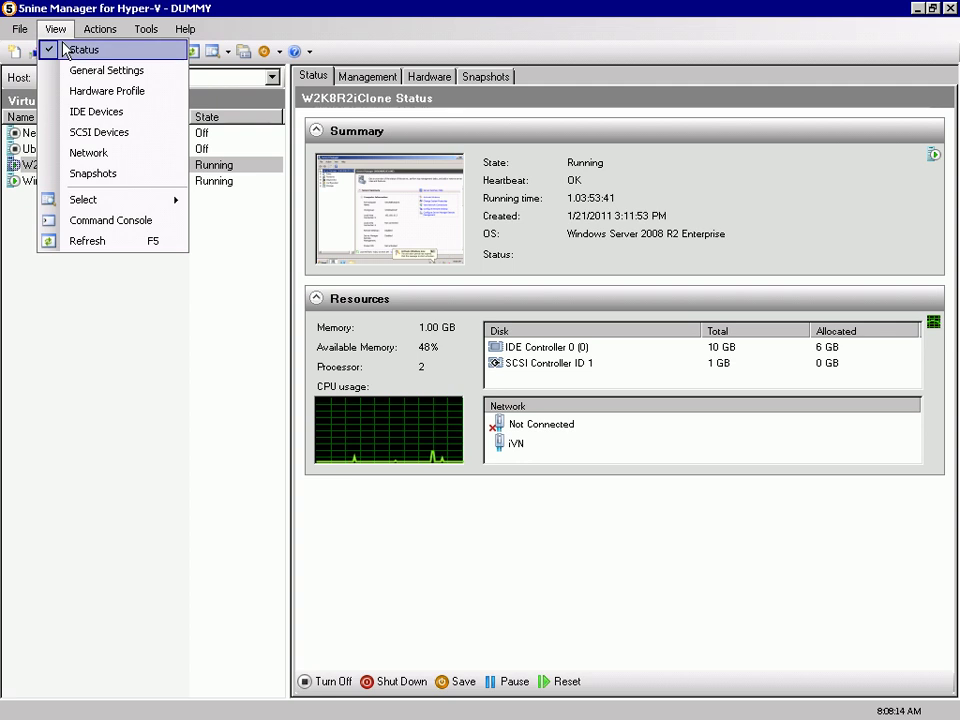
{"action": "mouse_move", "coordinate": [146, 204]}
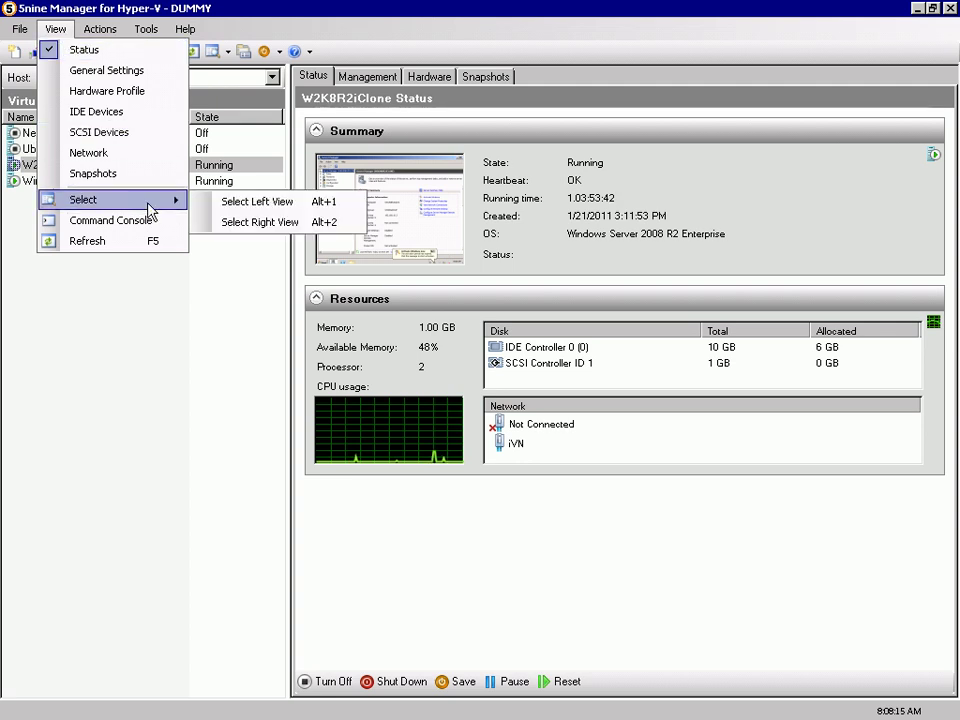
{"action": "left_click", "coordinate": [253, 203]}
{"action": "left_click", "coordinate": [349, 124]}
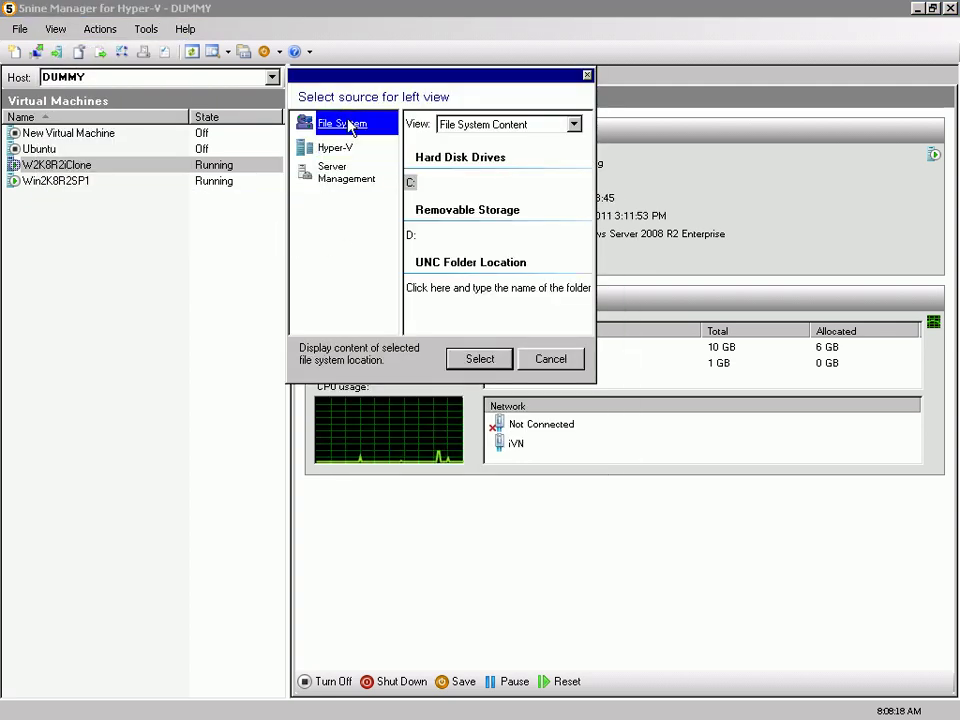
{"action": "left_click", "coordinate": [490, 362]}
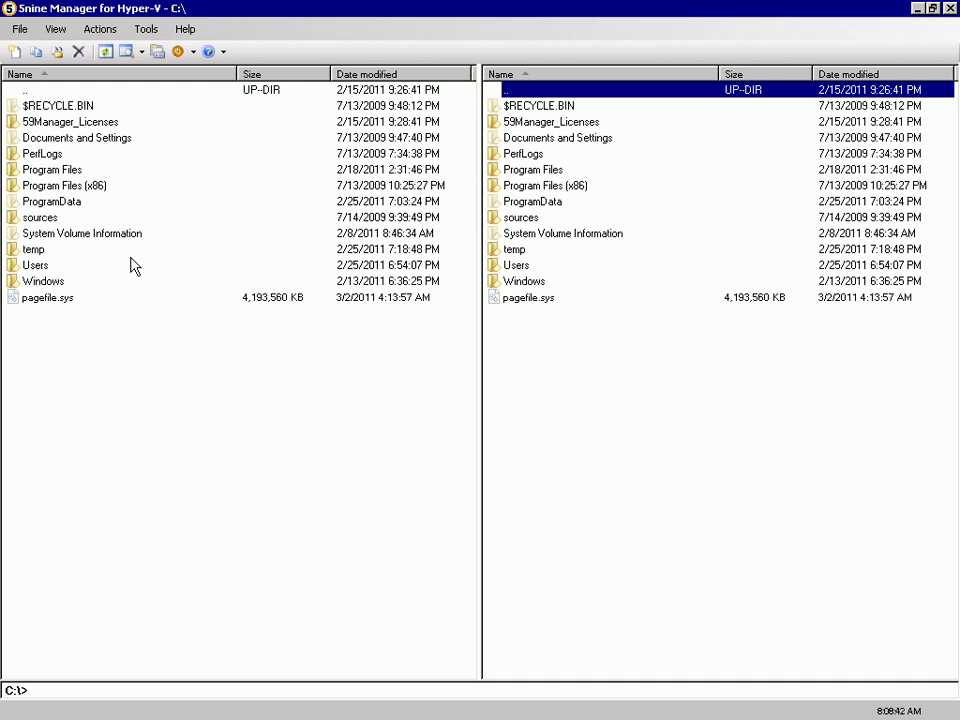
Step: Show Server Management in the left view
{"action": "left_click", "coordinate": [56, 30]}
{"action": "mouse_move", "coordinate": [80, 49]}
{"action": "left_click", "coordinate": [180, 44]}
{"action": "left_click", "coordinate": [521, 176]}
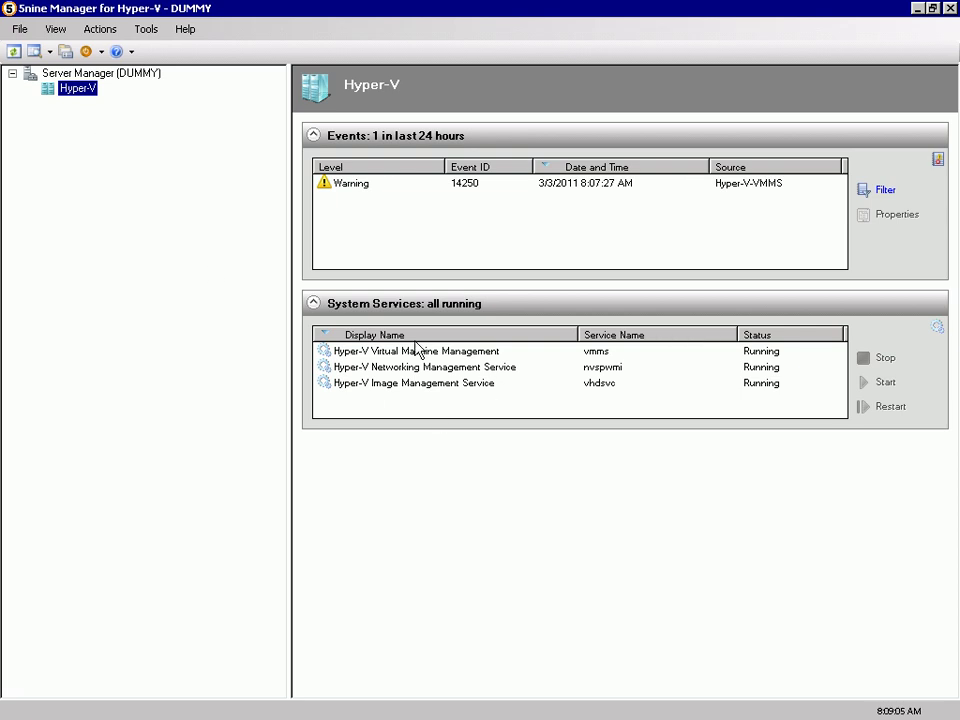
Step: Change the left view source to Hyper-V's Virtual Machine List on the local host
{"action": "left_click", "coordinate": [56, 30]}
{"action": "mouse_move", "coordinate": [75, 46]}
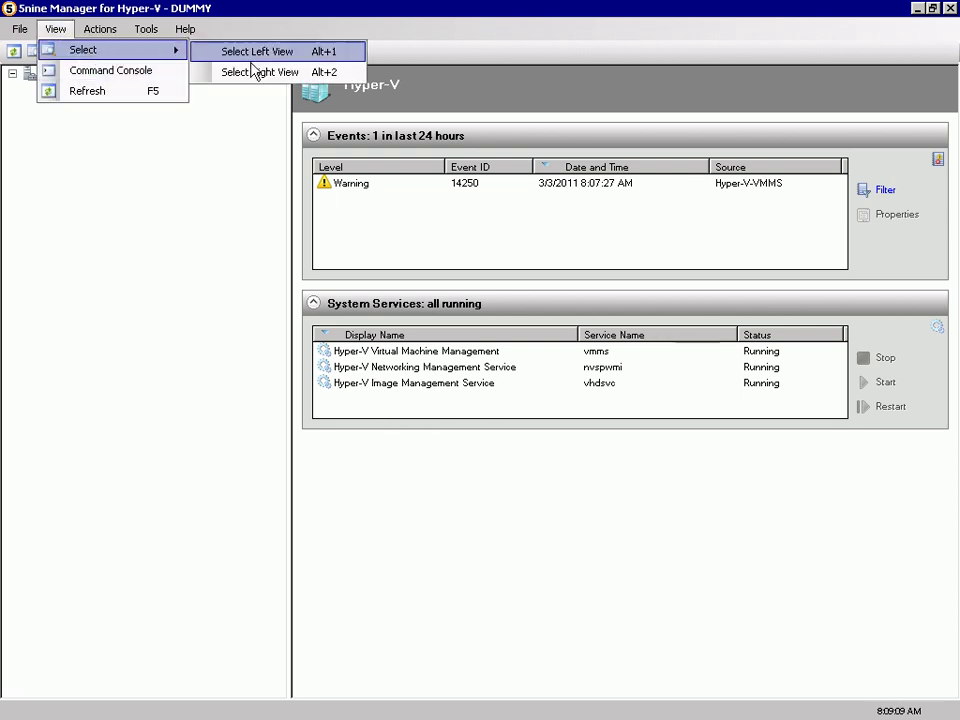
{"action": "left_click", "coordinate": [264, 58]}
{"action": "left_click", "coordinate": [349, 150]}
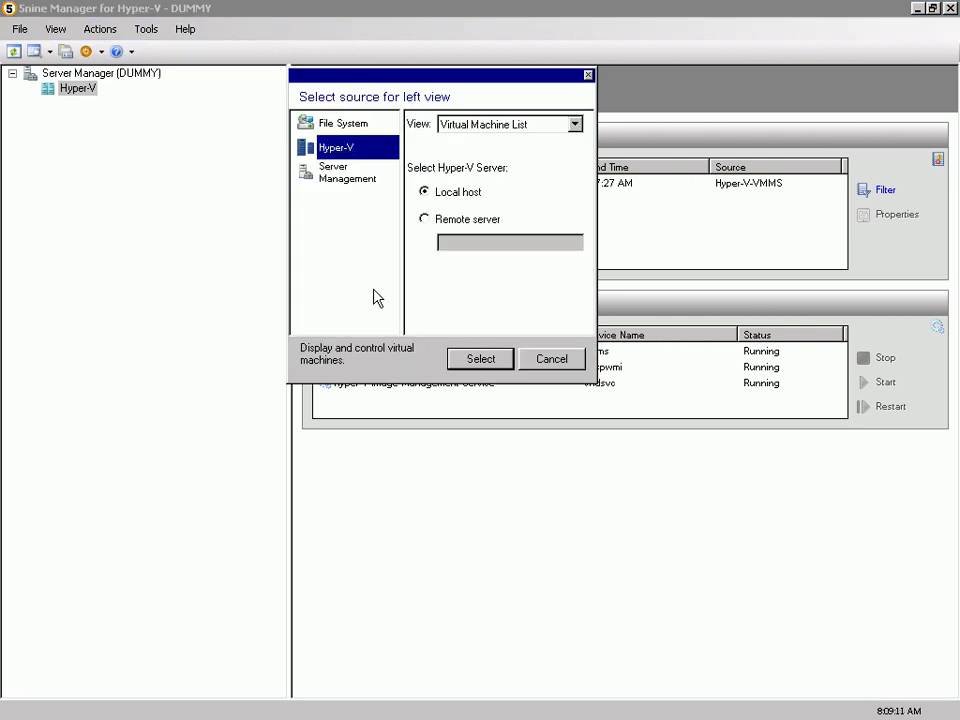
{"action": "key", "text": "Return"}
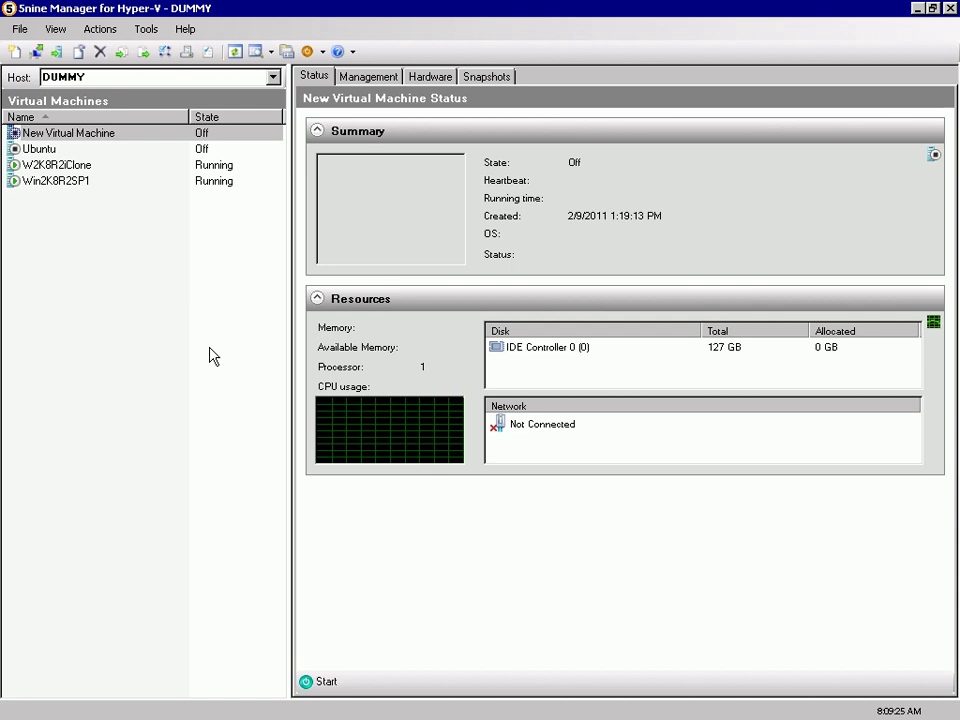
Step: Open the W2K8R2iClone console from the Virtual Machines list and glance at the Tools menu
{"action": "left_click", "coordinate": [63, 165]}
{"action": "double_click", "coordinate": [318, 348]}
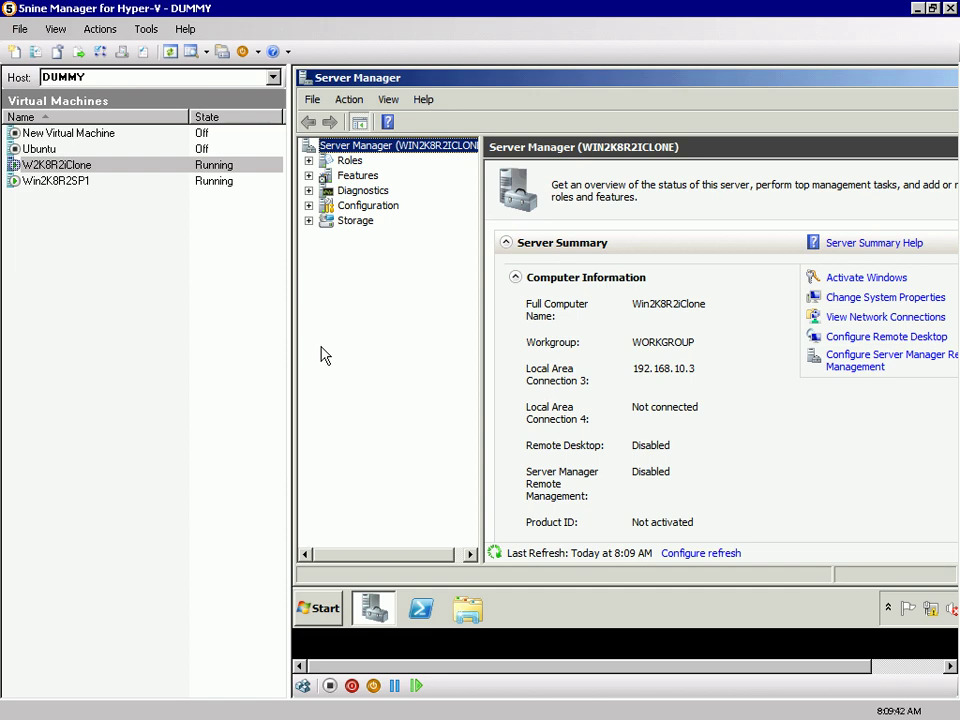
{"action": "left_click", "coordinate": [138, 31]}
{"action": "mouse_move", "coordinate": [92, 31]}
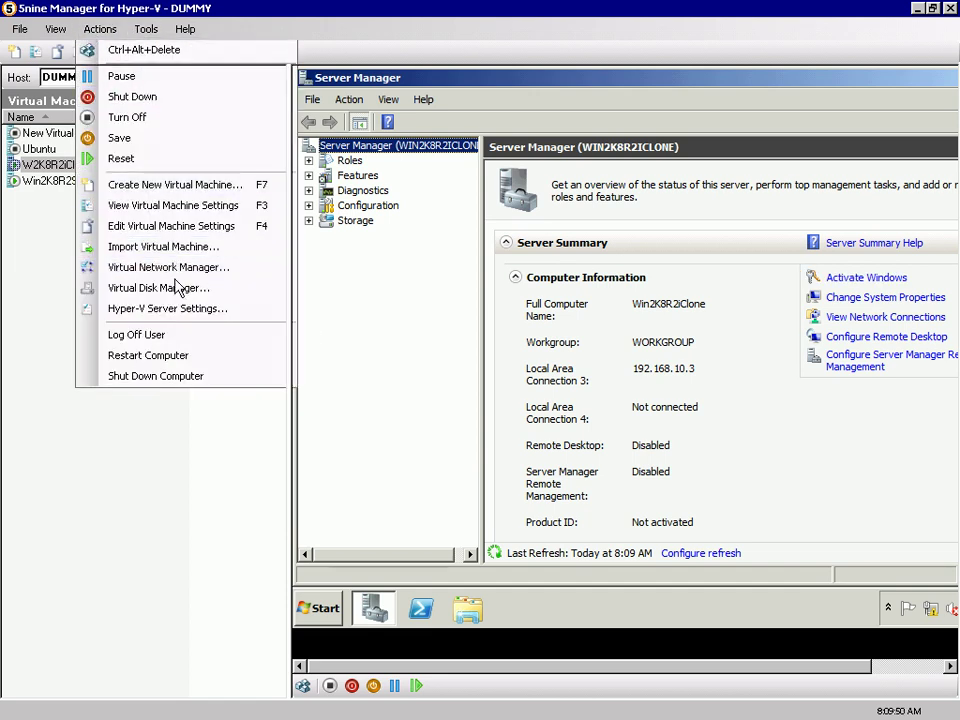
{"action": "left_click", "coordinate": [168, 267]}
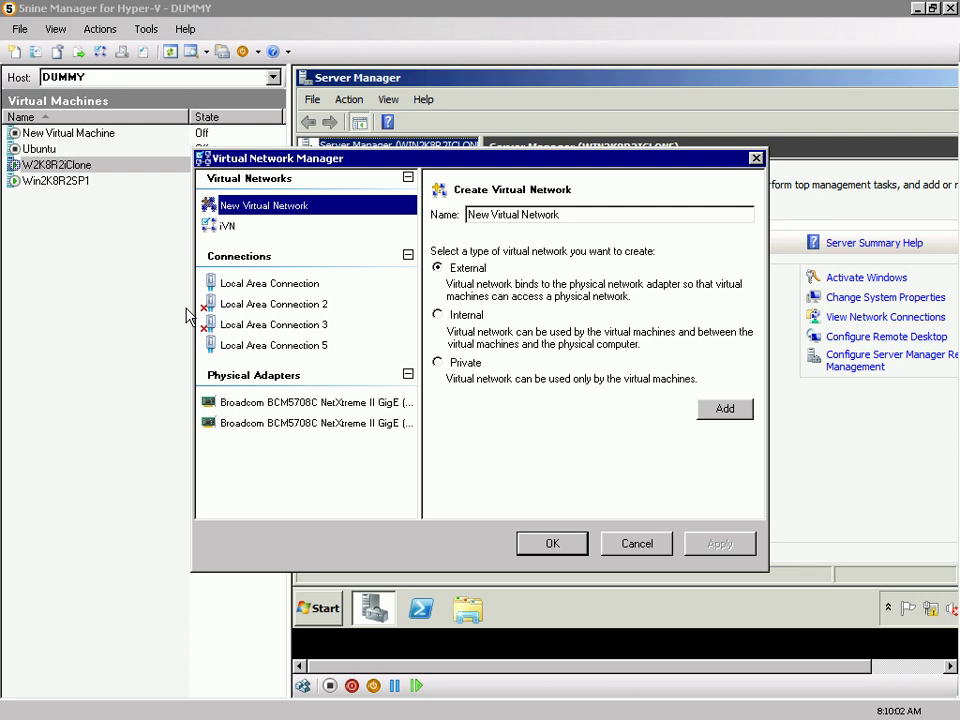
{"action": "left_click", "coordinate": [277, 287]}
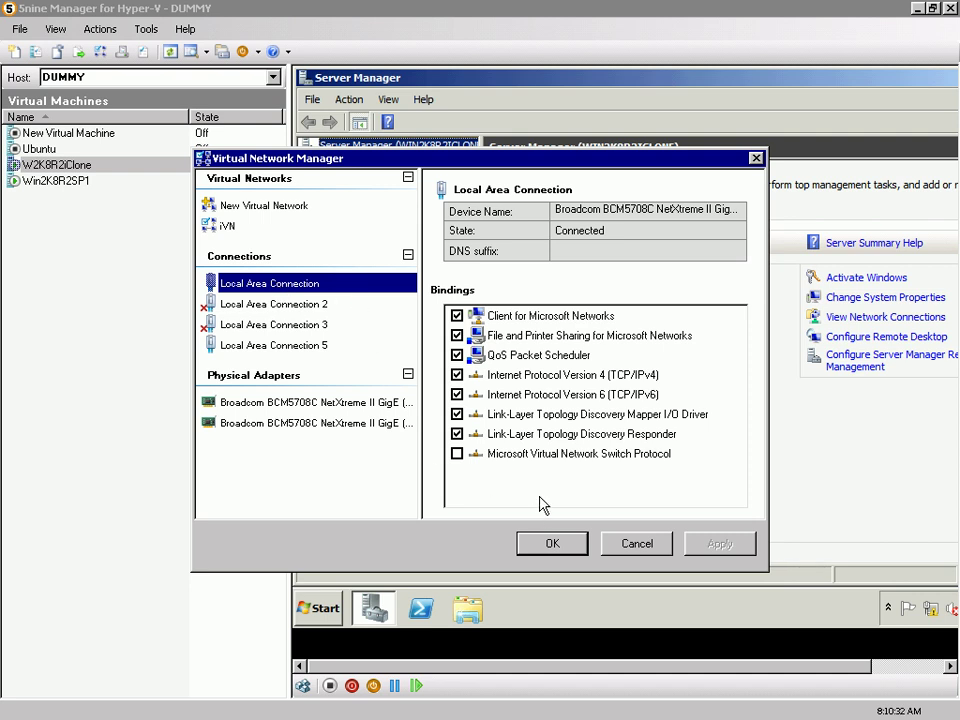
{"action": "left_click", "coordinate": [632, 542]}
{"action": "left_click", "coordinate": [100, 29]}
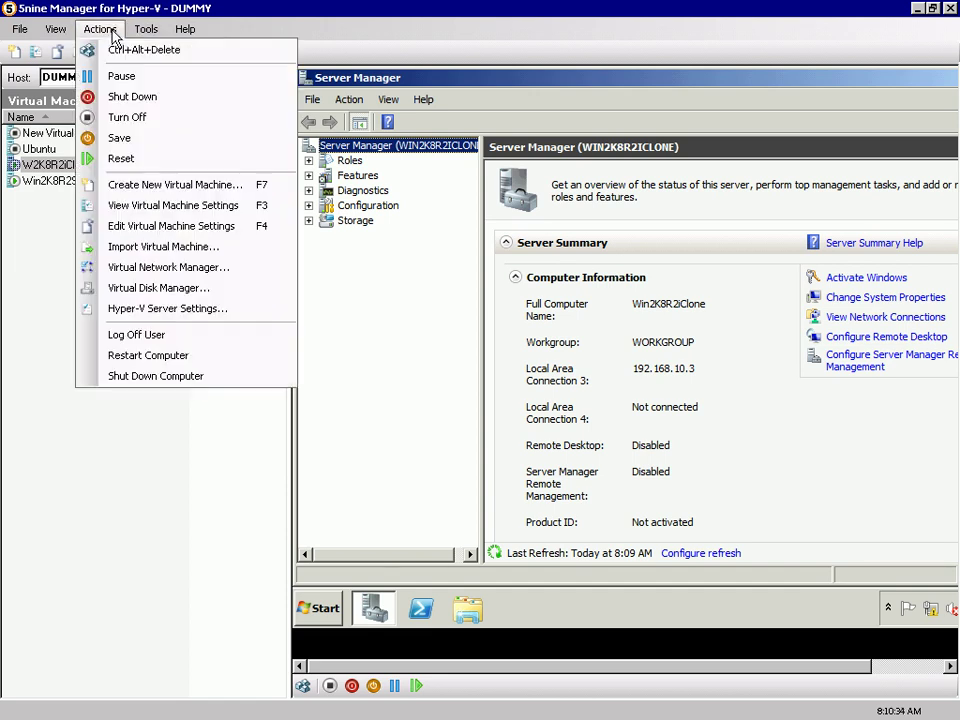
{"action": "left_click", "coordinate": [170, 293]}
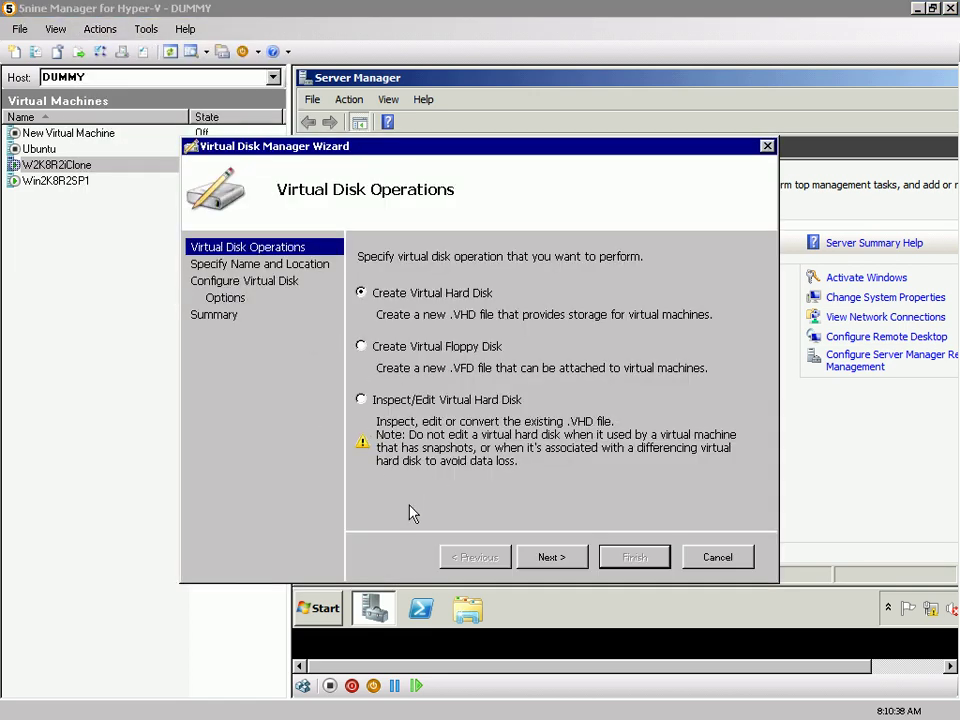
{"action": "left_click", "coordinate": [712, 559]}
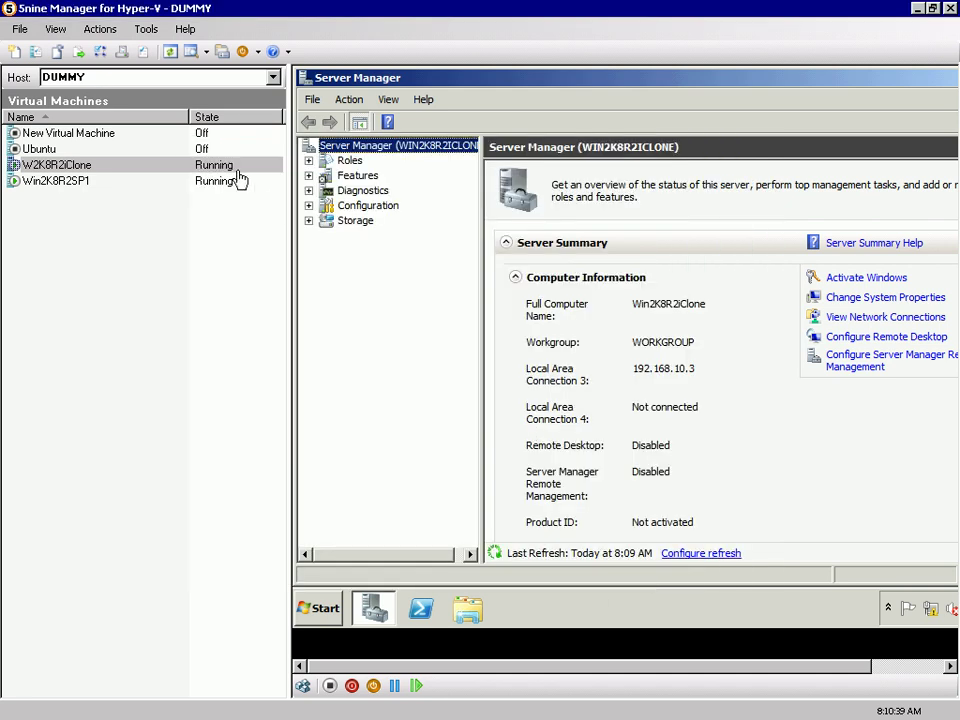
{"action": "left_click", "coordinate": [100, 29]}
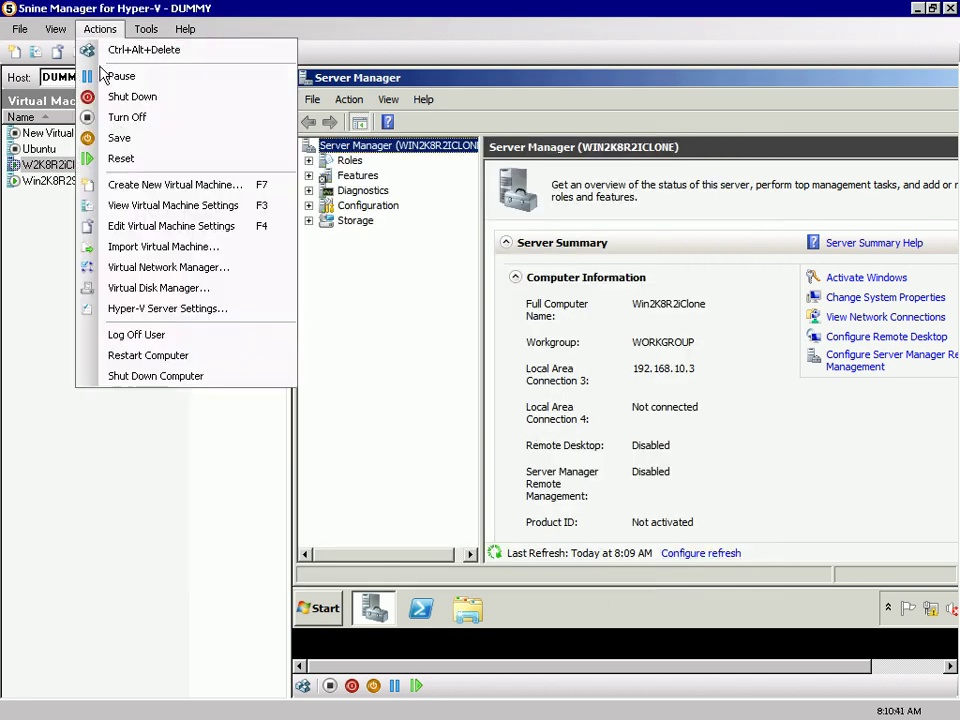
{"action": "left_click", "coordinate": [170, 308]}
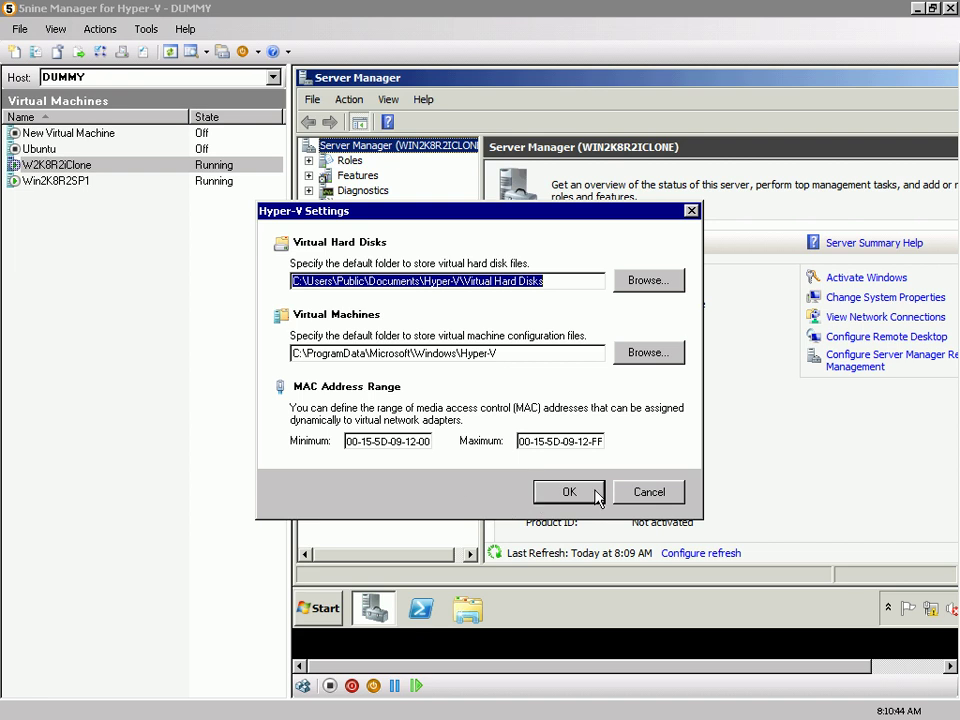
{"action": "left_click", "coordinate": [648, 492]}
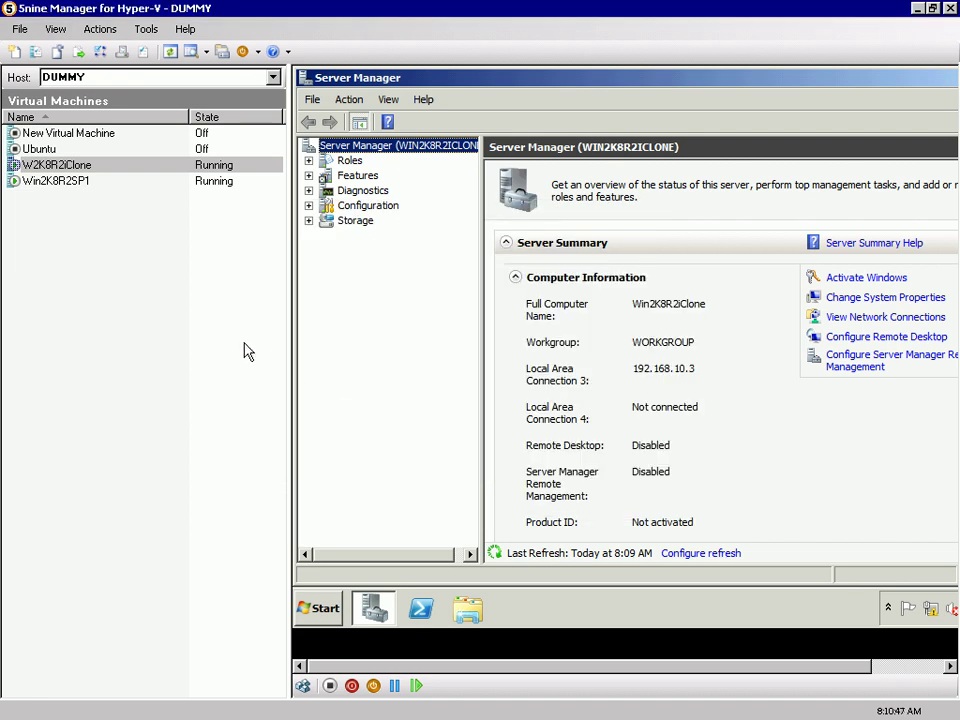